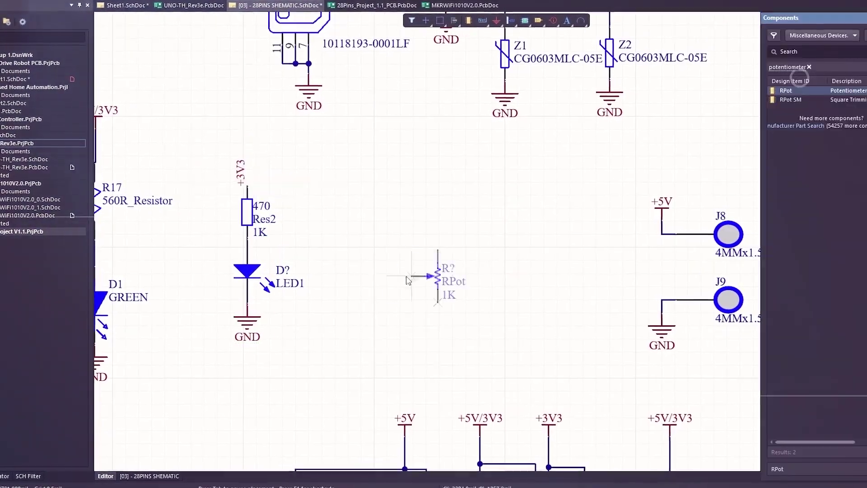
- Place the 1K RPot potentiometer with a +5V net label, then tilt the Arduino UNO board in 3D
click(397, 271)
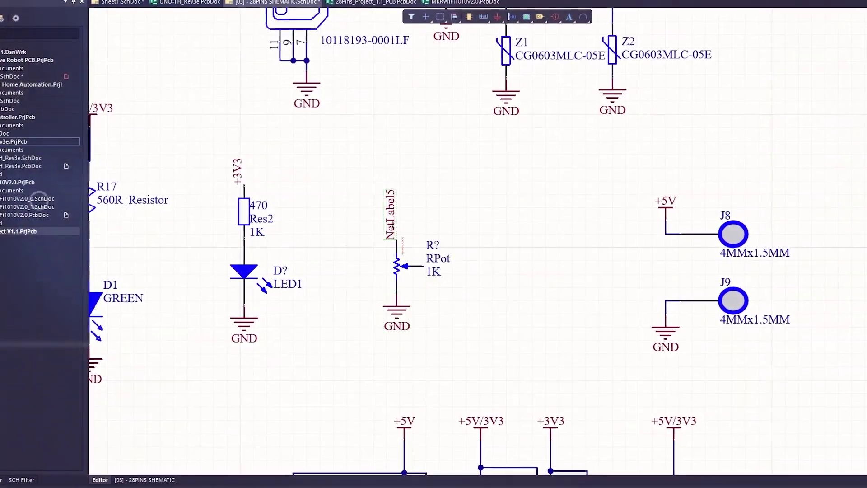
key(Tab)
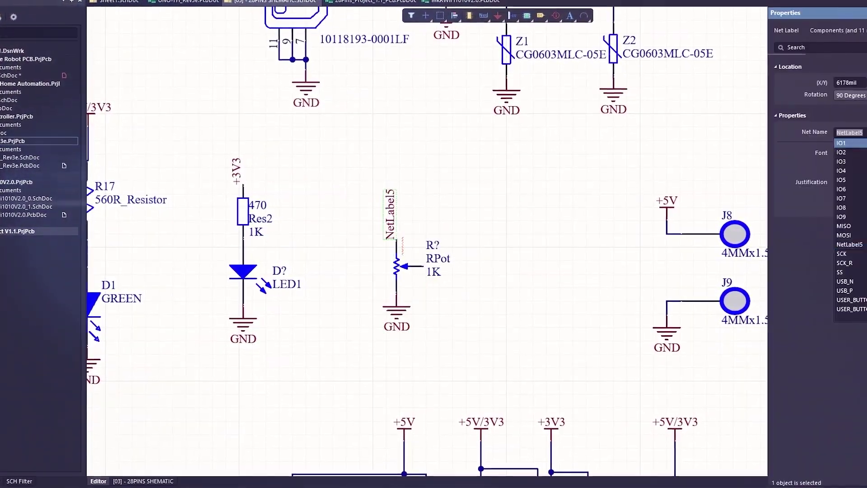
text(+5V)
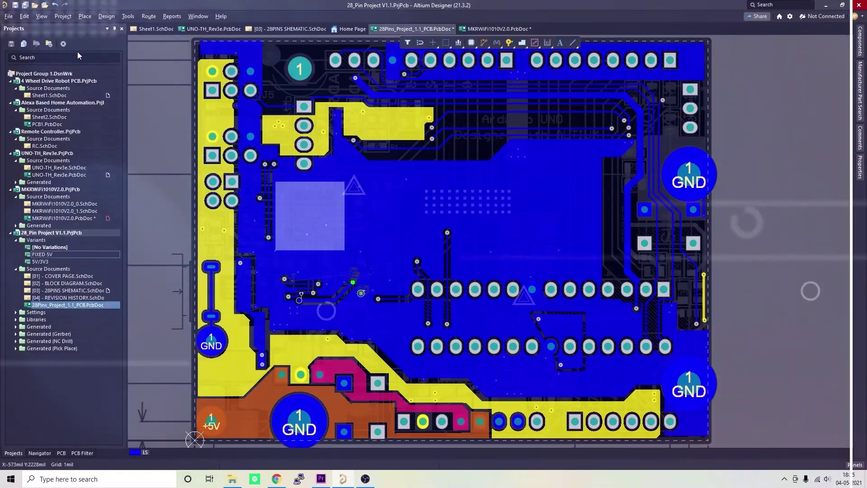
key(3)
shift+right_drag(479, 195, 380, 218)
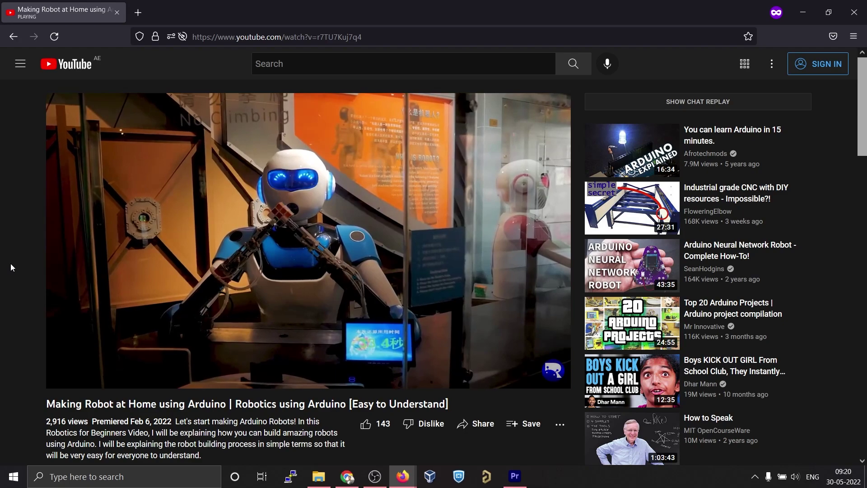
- Open the rootsaid.com/altium page and activate the Altium evaluation license from the email
scroll(10, 264, down, 2)
click(256, 418)
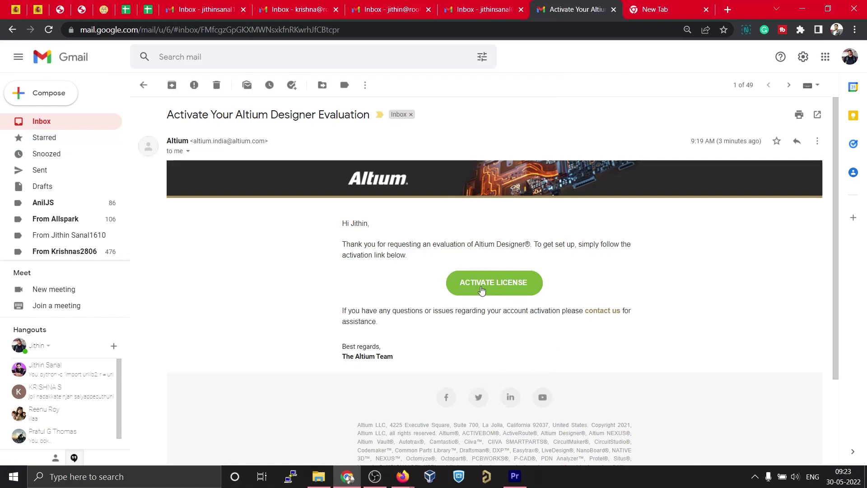
click(492, 288)
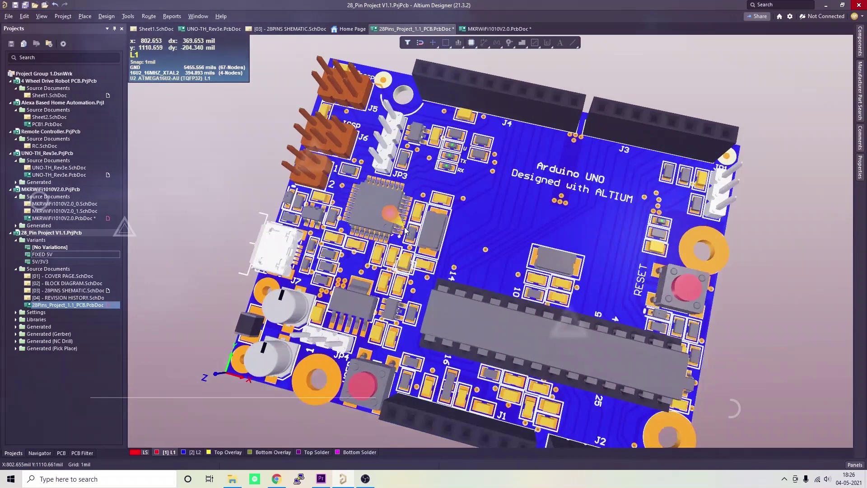
- Orbit the 3D board toward a top view and flip it to show the bottom side
shift+right_drag(503, 276, 503, 234)
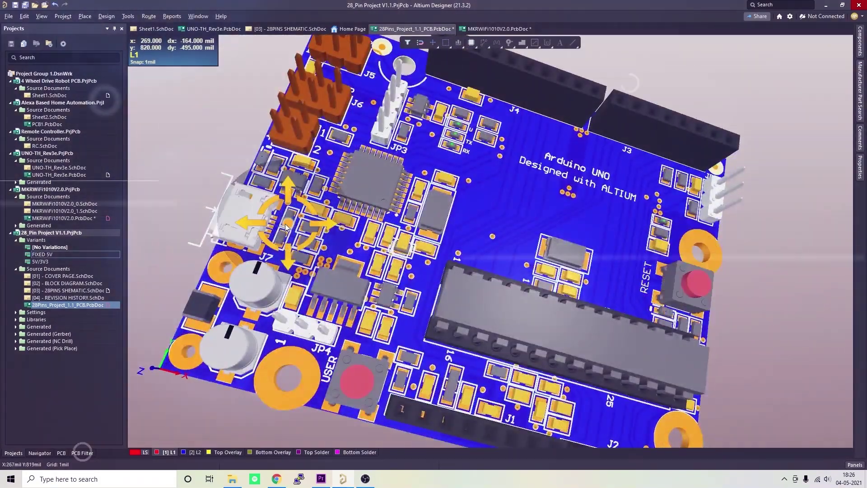
key(v)
key(b)
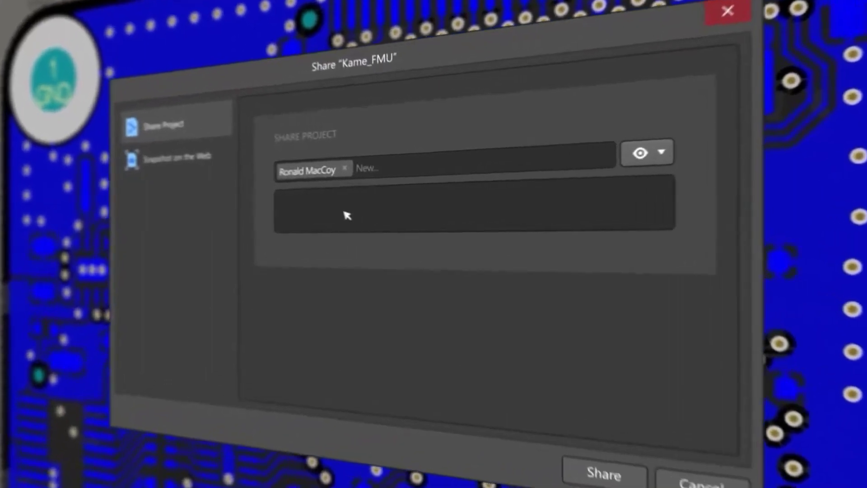
- Share the project with the message 'Could you check these changes?' and comment that the 3D models are outdated
click(362, 208)
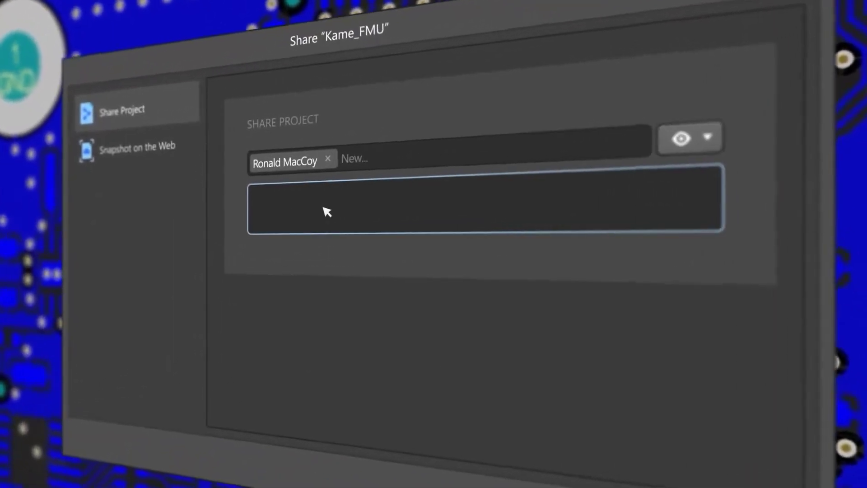
text(Could you check these changes?)
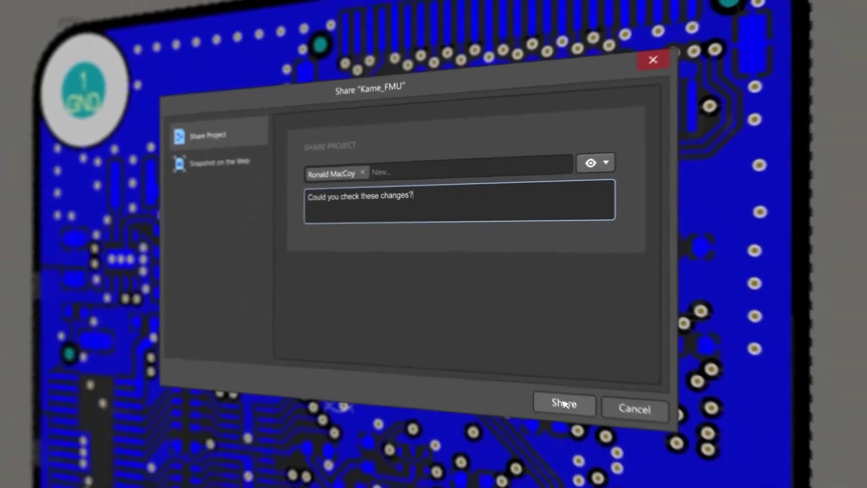
click(615, 479)
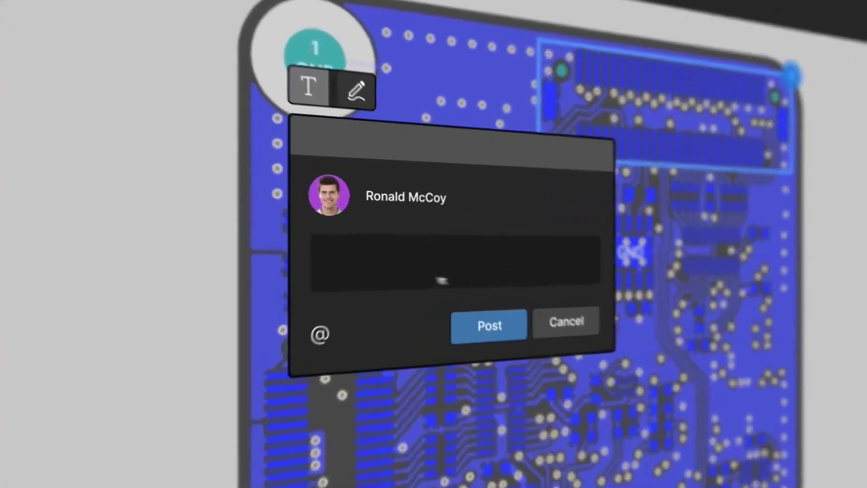
text(These components have an outrated 3D model. The schematic has changed, so update them to the new revision on the PCB.)
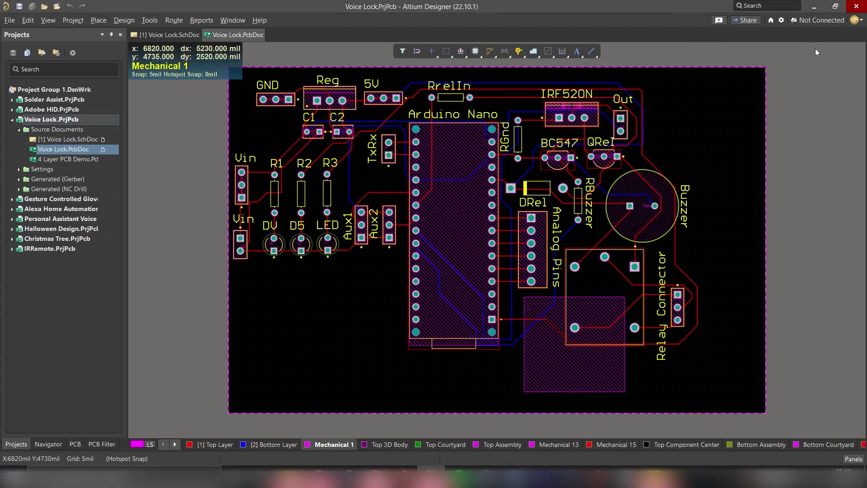
- Choose Activate Workspace from the Not Connected workspace menu
click(812, 22)
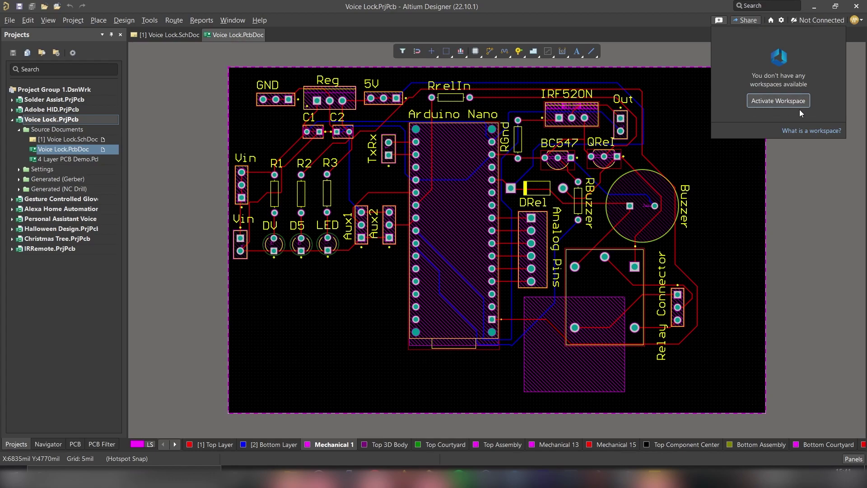
click(769, 103)
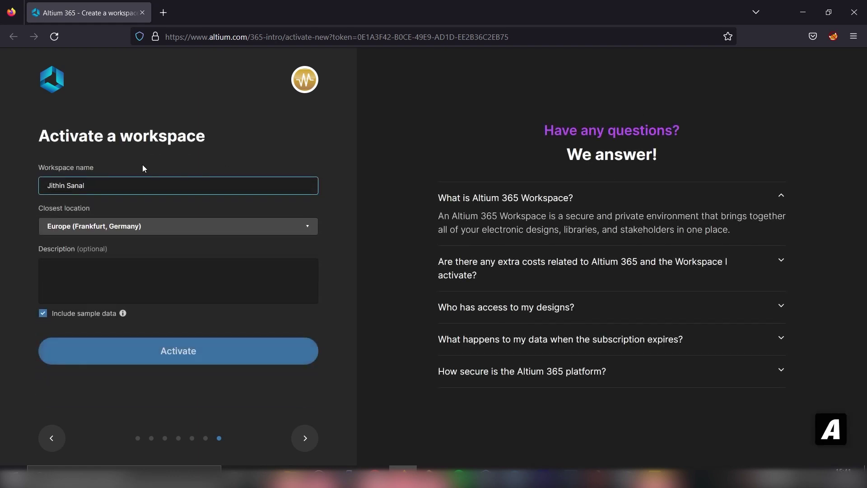
- Activate a workspace named RootSaid in Europe (Frankfurt, Germany), described as RootSaid Workspace
key(ctrl+shift+Left)
key(ctrl+shift+Left)
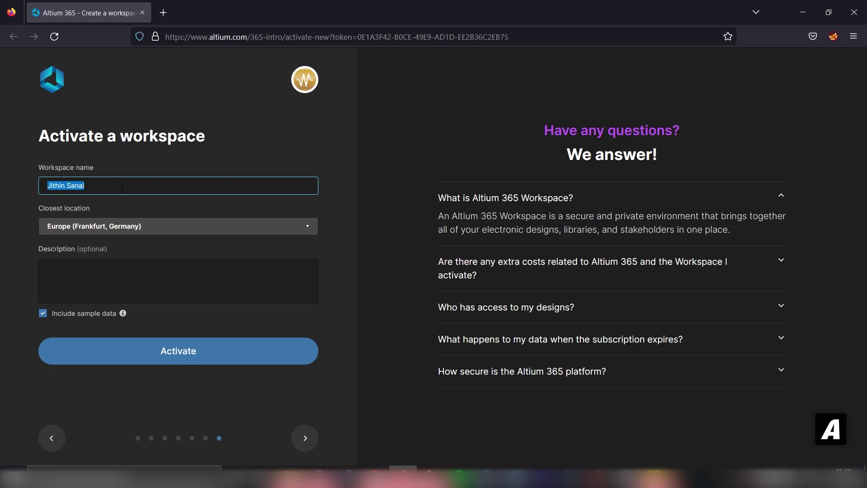
text(RootSaid)
click(107, 225)
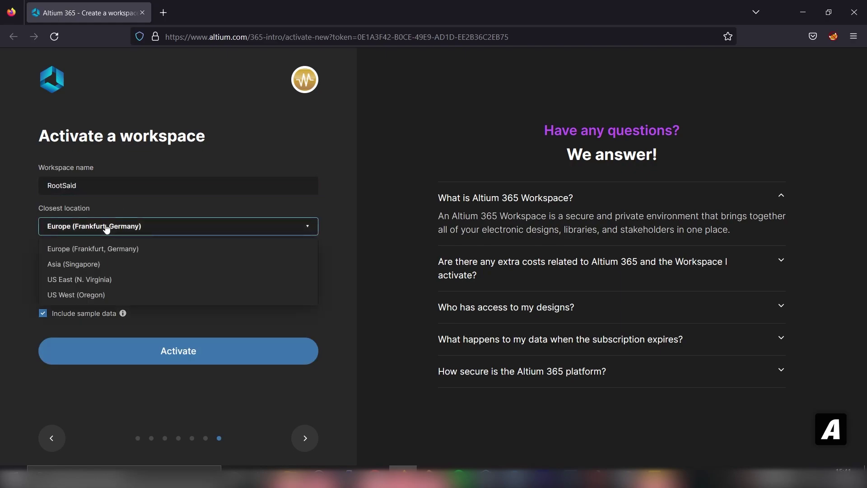
click(90, 249)
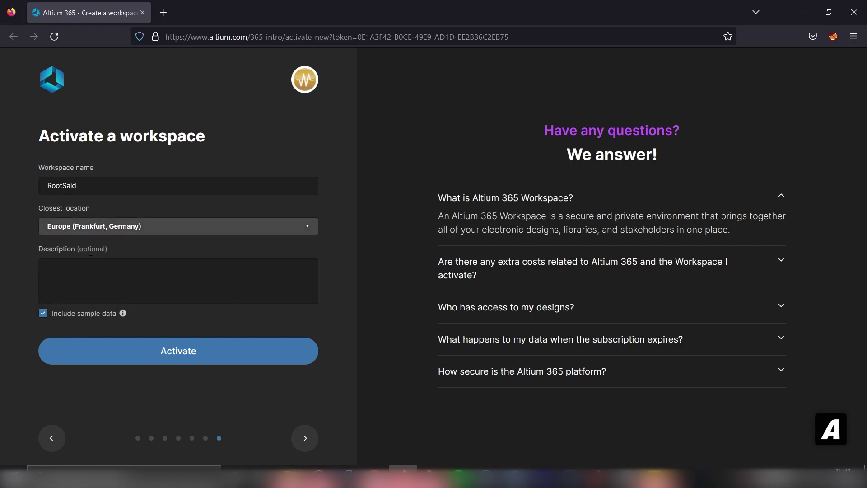
click(130, 281)
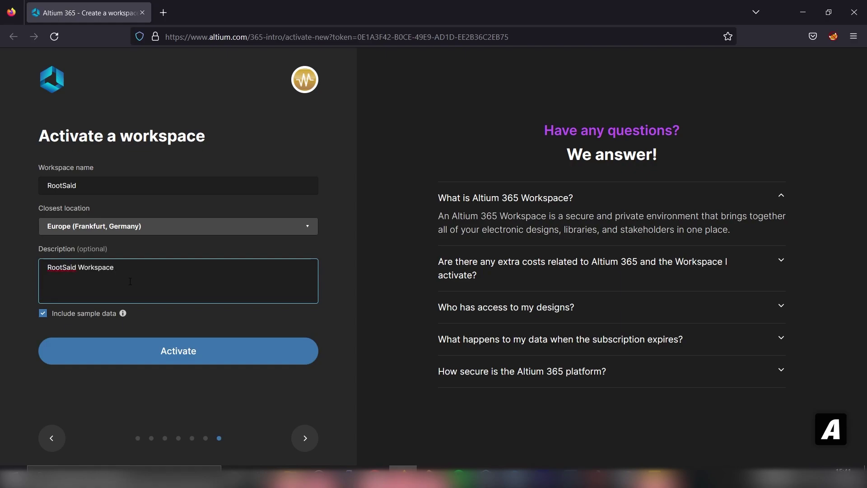
click(141, 357)
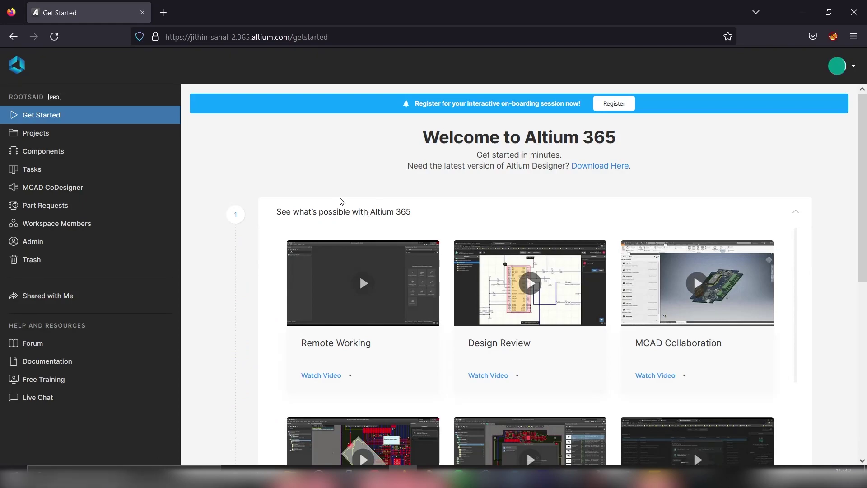
- Check the Welcome to Altium 365 page, then return to the Voice Lock PCB in Altium Designer
scroll(342, 201, down, 5)
scroll(360, 364, up, 5)
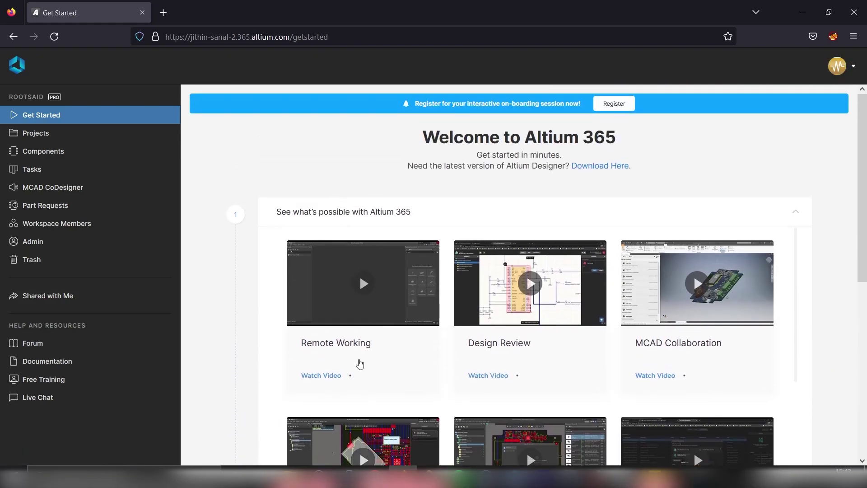
click(429, 468)
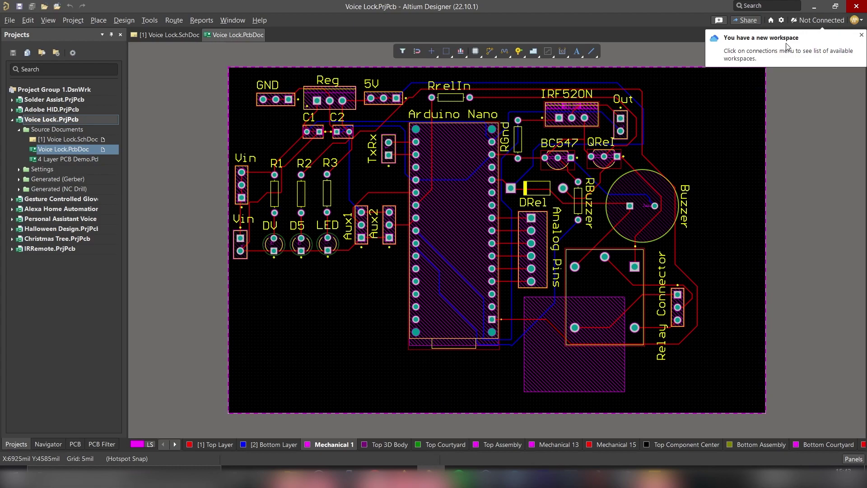
- Connect Altium Designer to the RootSaid workspace under My Workspaces
click(818, 20)
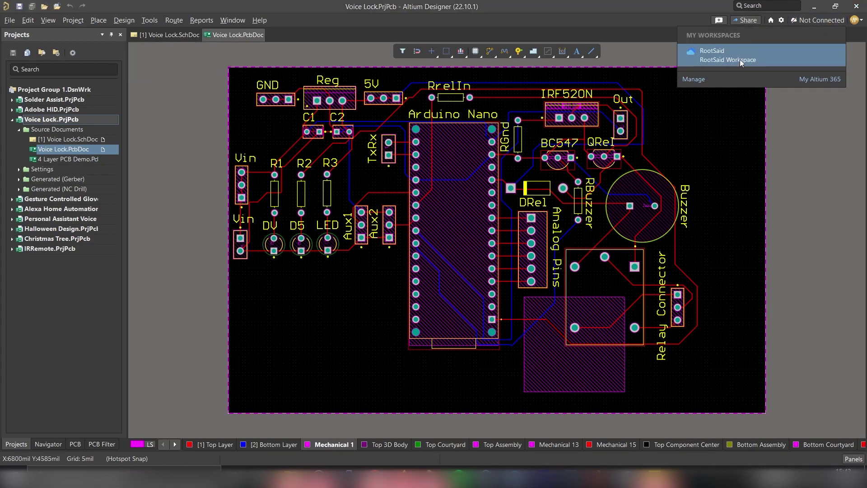
click(770, 58)
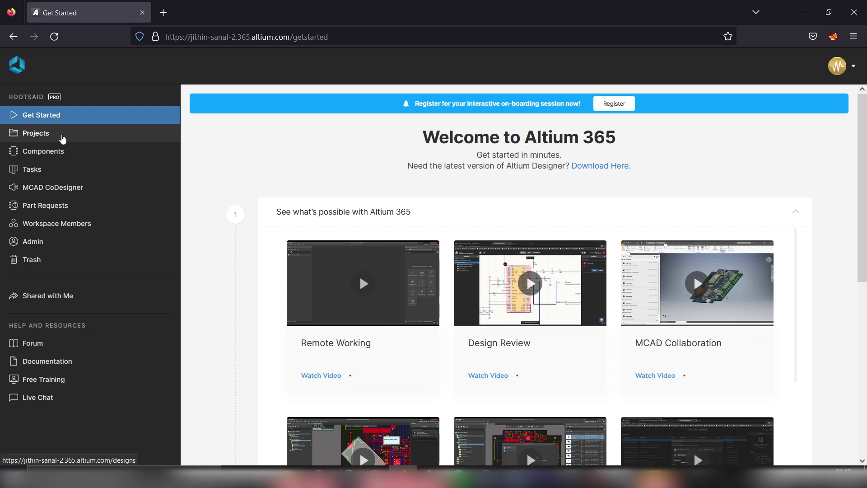
- Open the RootSaid Projects list showing the six Kame sample projects
click(63, 138)
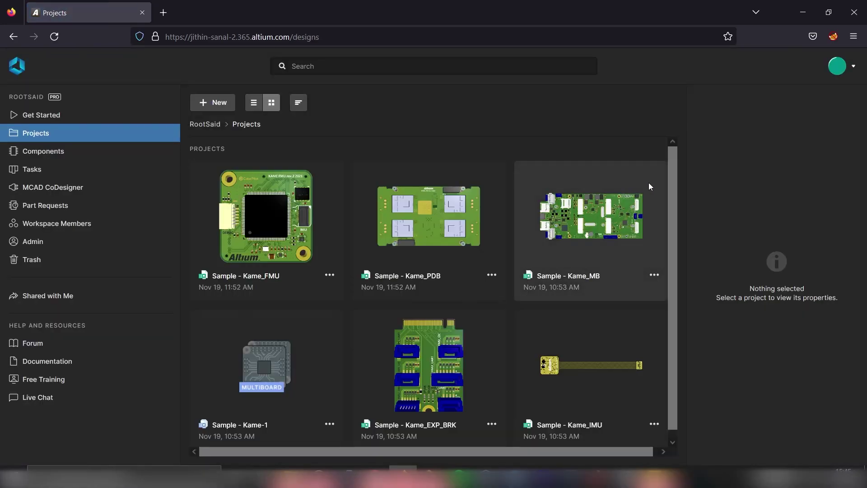
scroll(677, 232, down, 1)
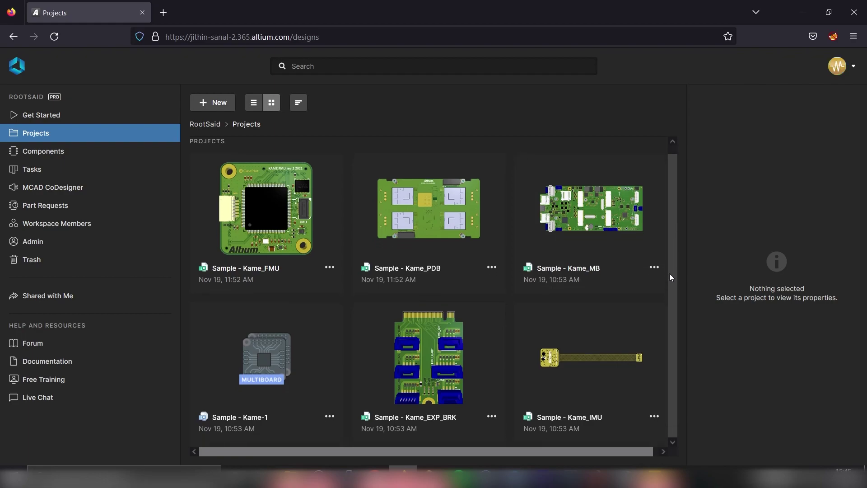
scroll(676, 221, up, 1)
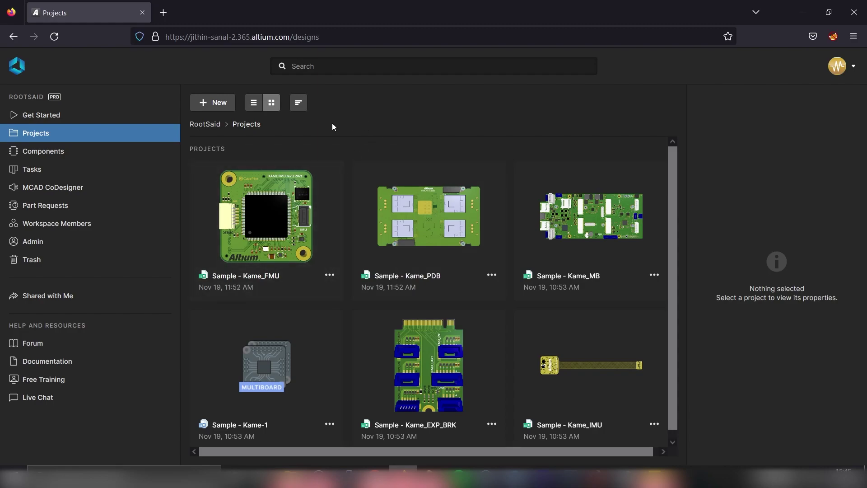
- Delete the Kame_FMU, Kame_PDB and Kame_MB sample projects from the workspace
click(330, 276)
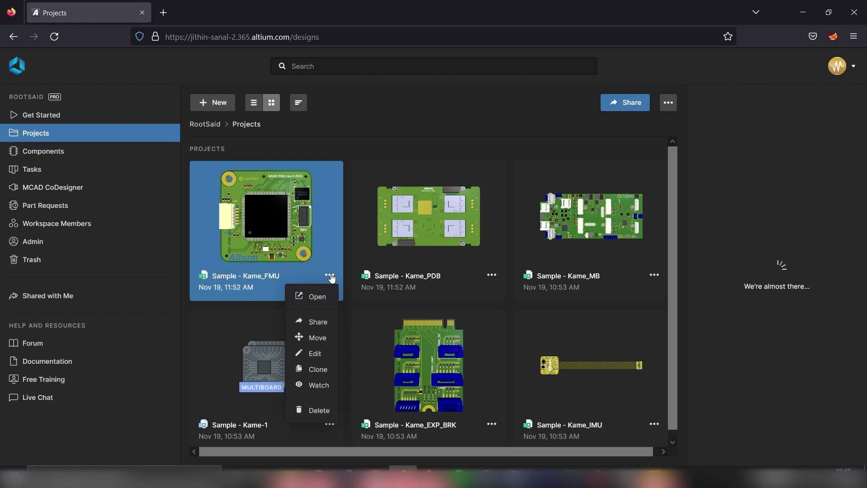
click(316, 410)
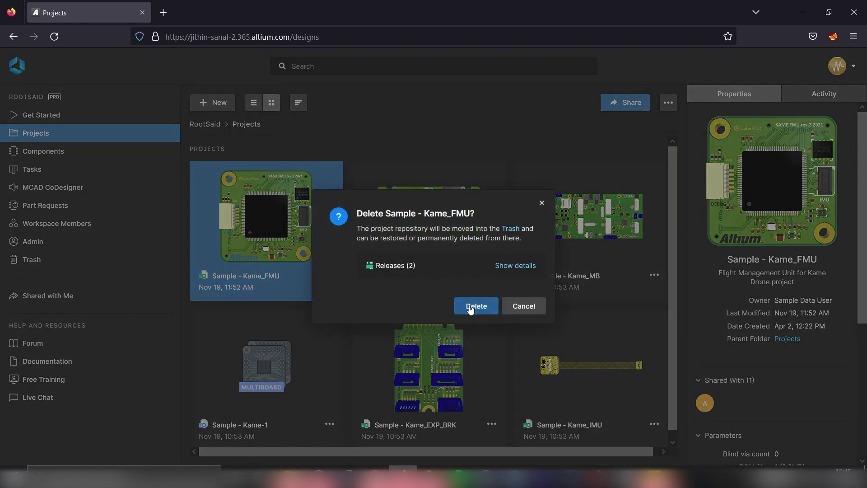
click(470, 301)
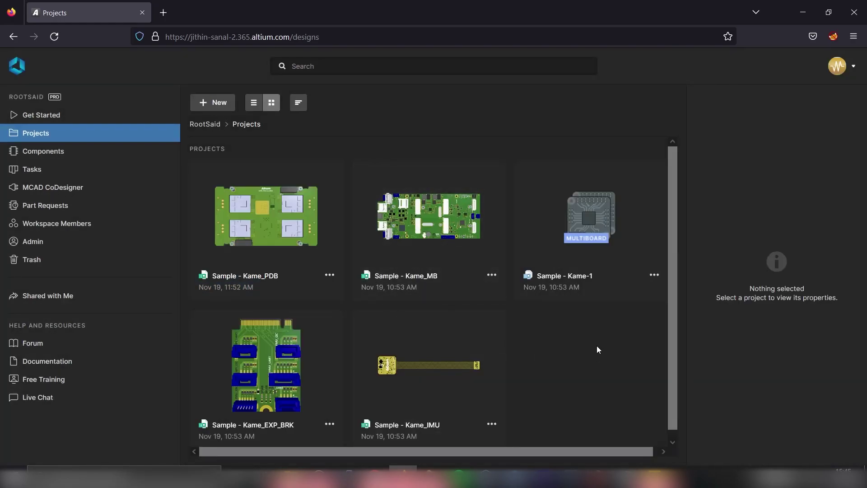
click(329, 275)
click(369, 396)
click(470, 302)
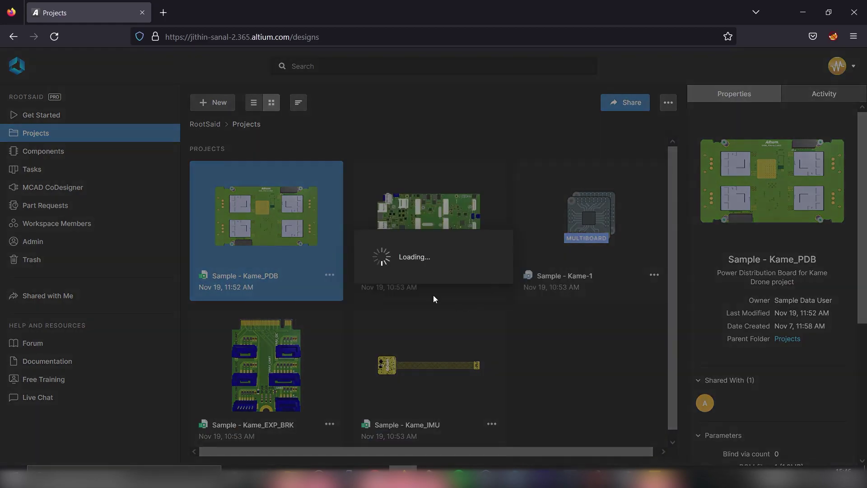
click(330, 275)
click(324, 405)
click(478, 300)
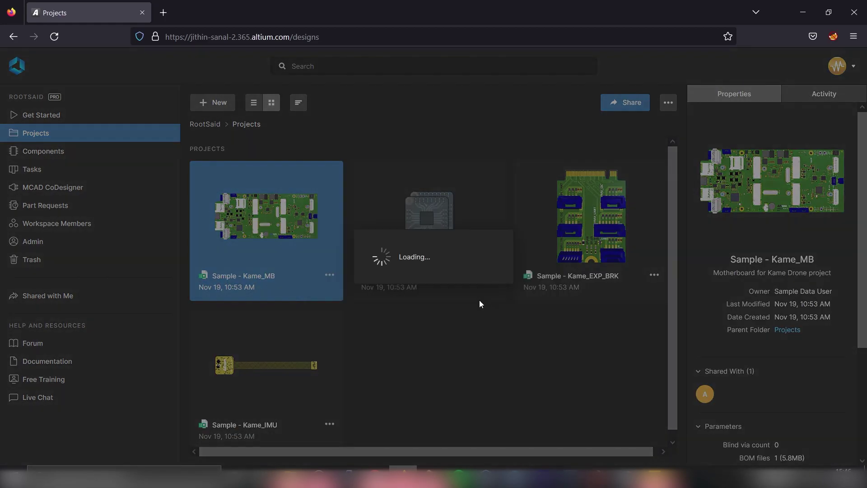
- Delete the Kame-1, Kame_EXP_BRK and Kame_IMU projects, then return to Altium Designer
click(331, 275)
click(324, 406)
click(473, 296)
click(333, 274)
click(324, 405)
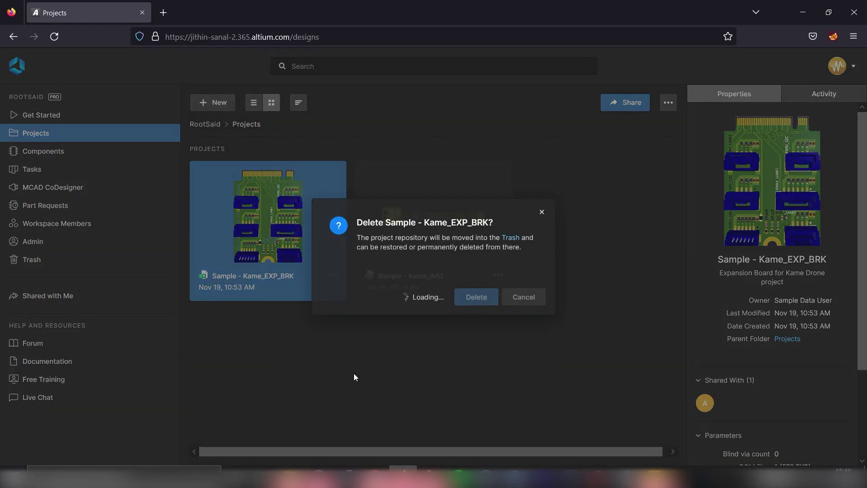
click(473, 297)
click(333, 275)
click(323, 406)
click(470, 298)
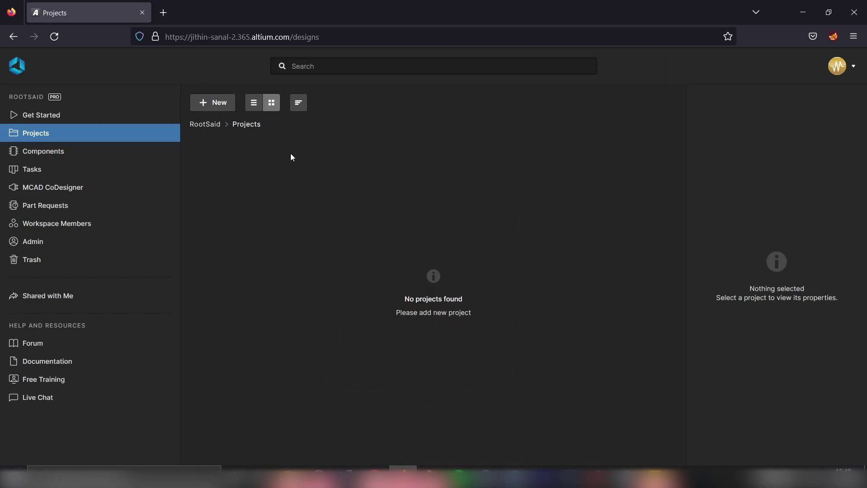
click(440, 472)
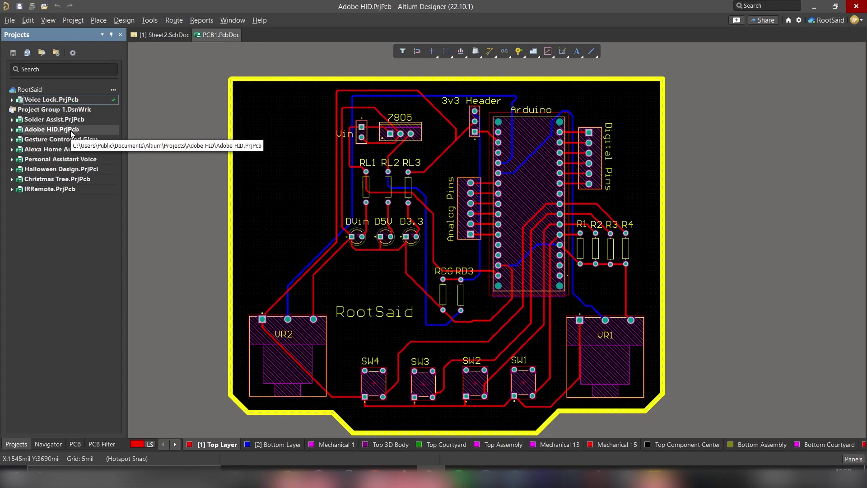
click(827, 22)
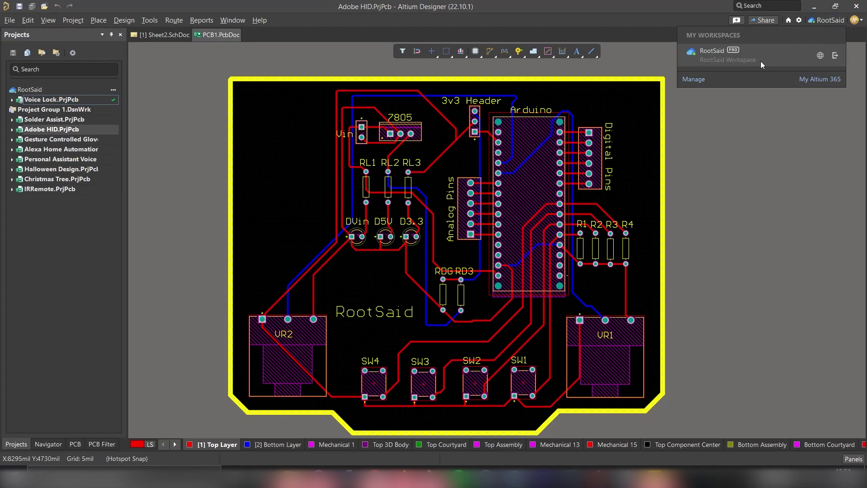
- Make Adobe HID.PrjPcb available online with the description 'Arduino HID Functiona'
right_click(51, 131)
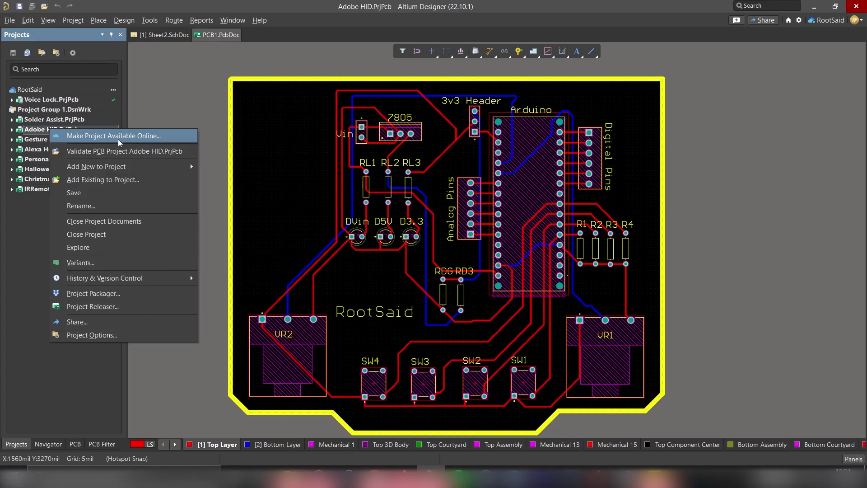
click(134, 142)
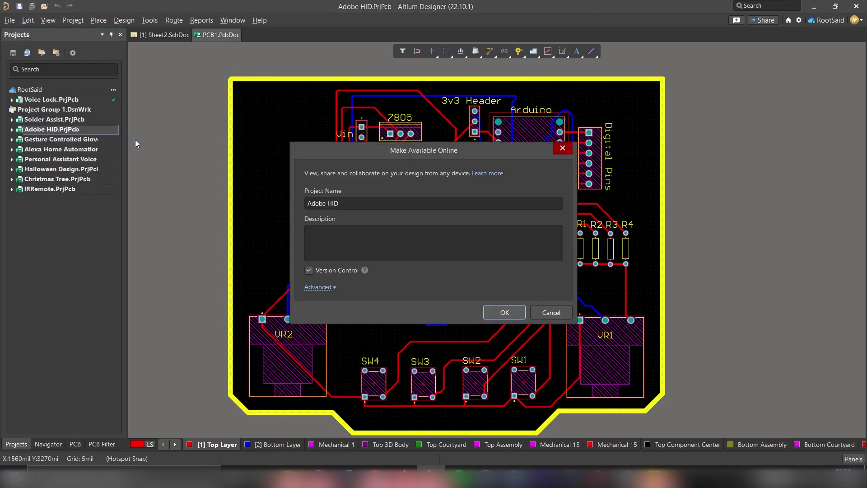
click(341, 243)
text(Arduino HID F)
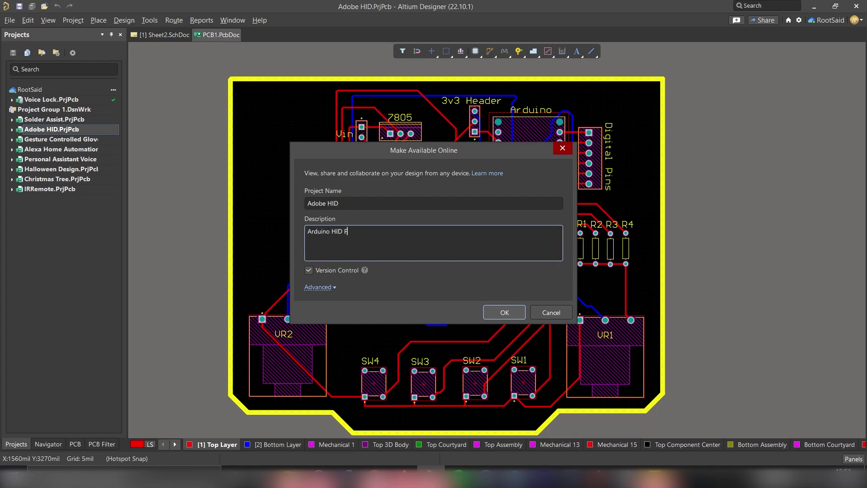
text(unctionality)
click(511, 311)
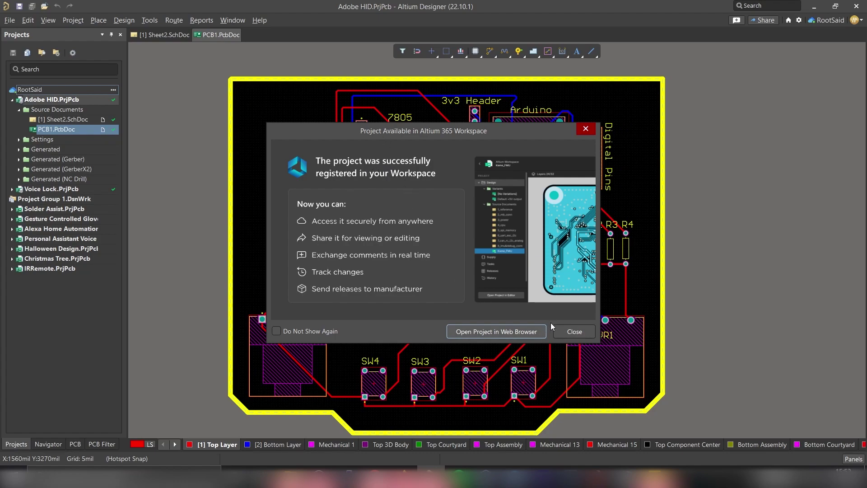
- Dismiss the upload success dialog and reload the Altium 365 projects list in Firefox
click(575, 332)
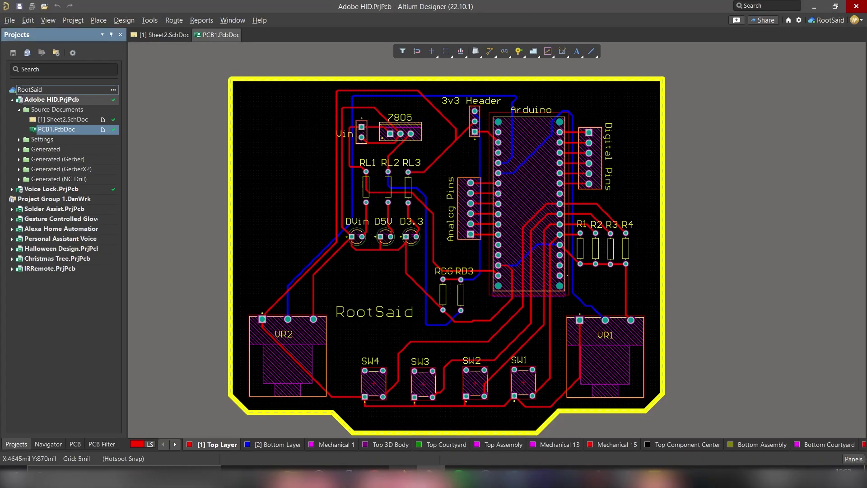
click(403, 477)
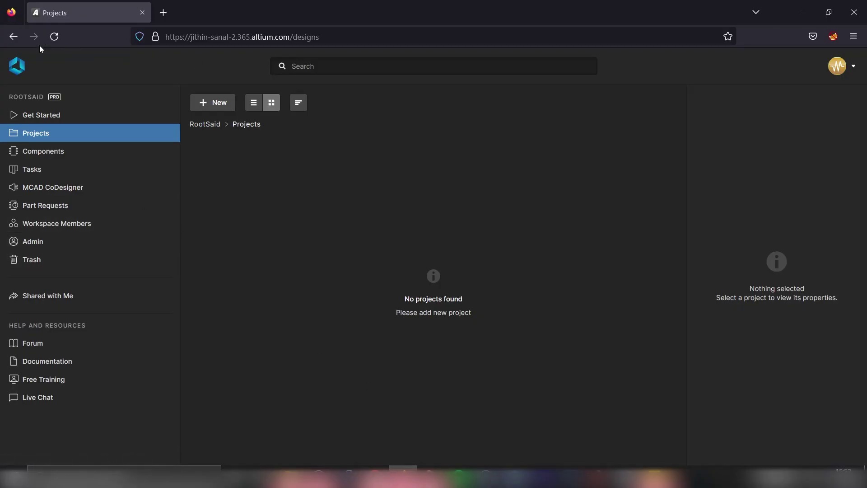
click(54, 36)
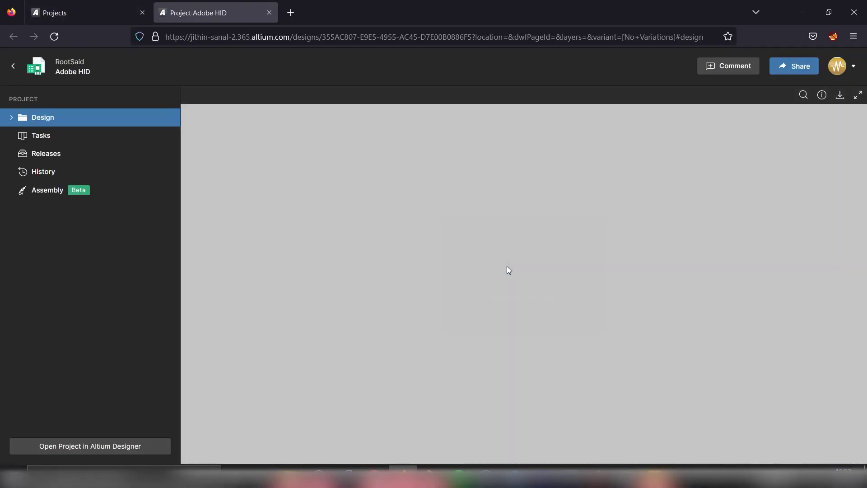
- Pan the schematic, view the PCB, rotated 3D board and BOM, then return to the 2D PCB
drag(525, 259, 438, 280)
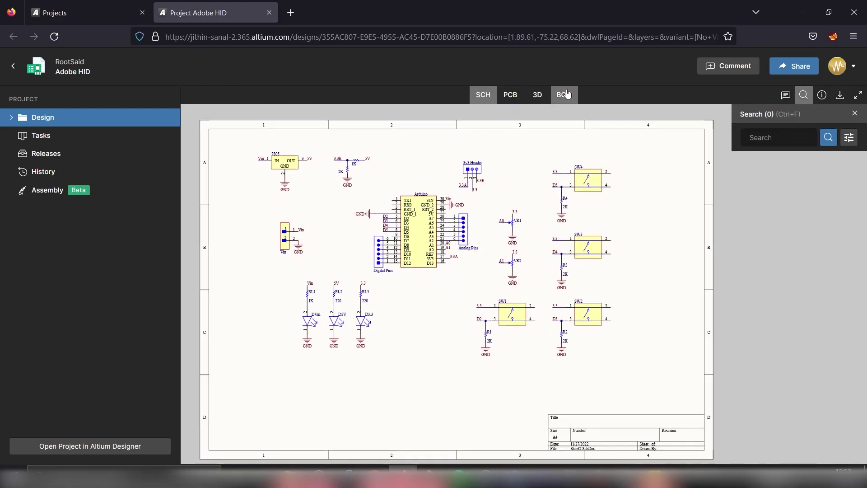
click(513, 97)
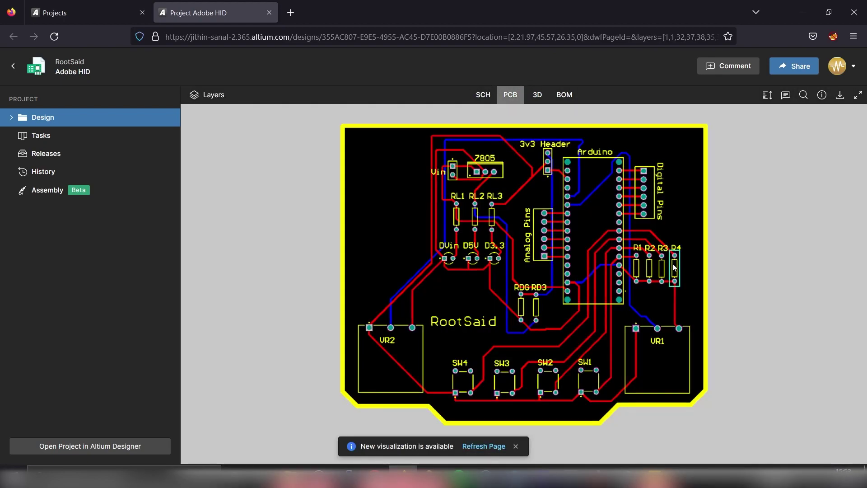
click(536, 95)
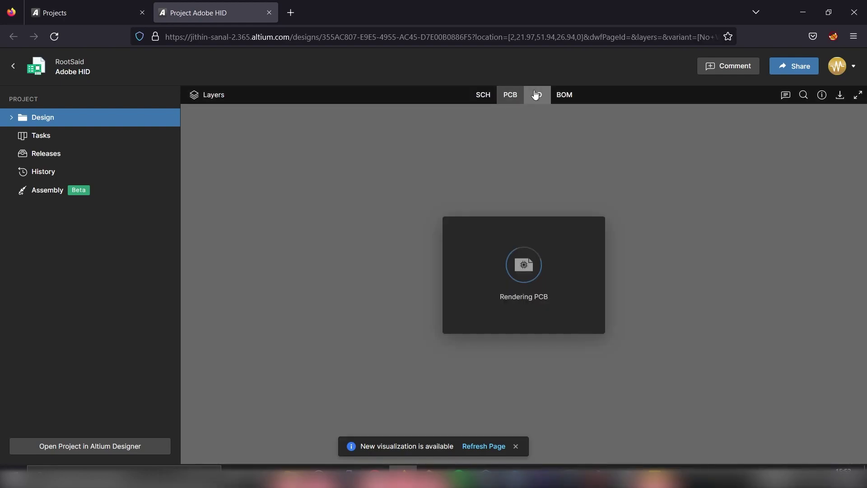
drag(700, 272, 609, 271)
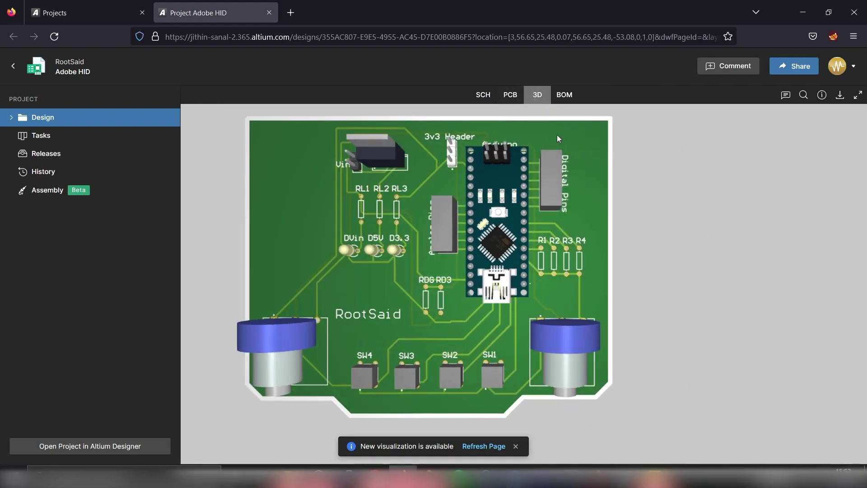
click(565, 96)
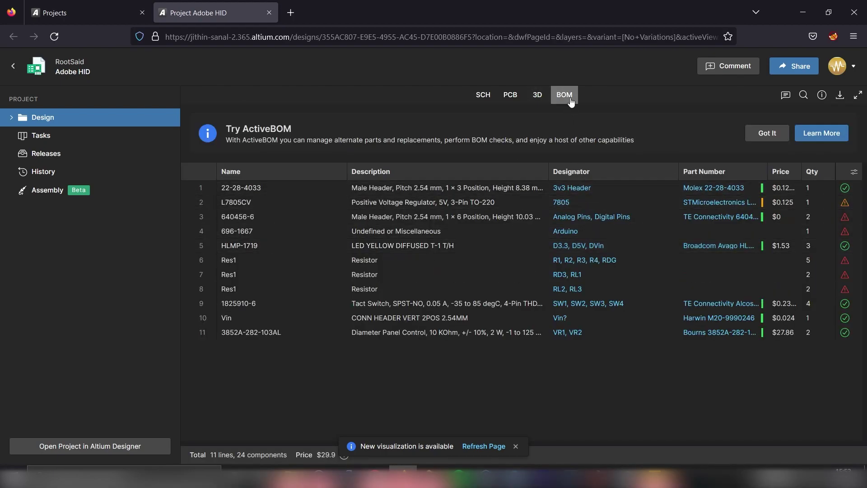
click(538, 95)
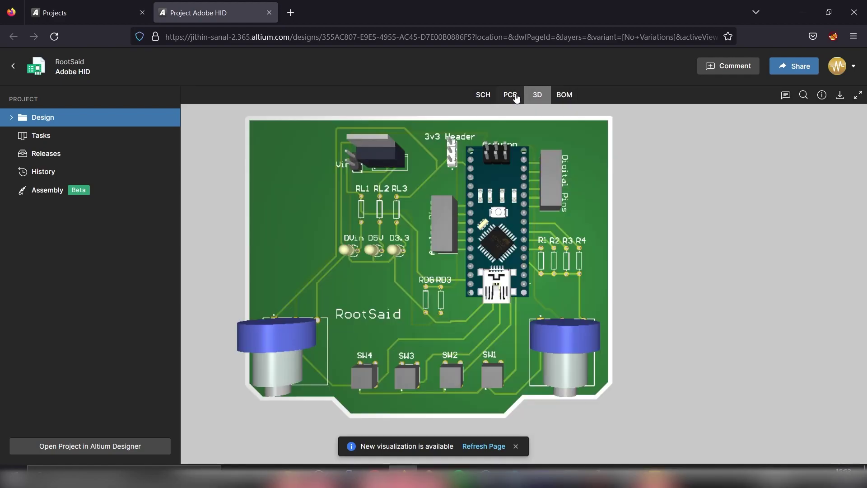
click(511, 94)
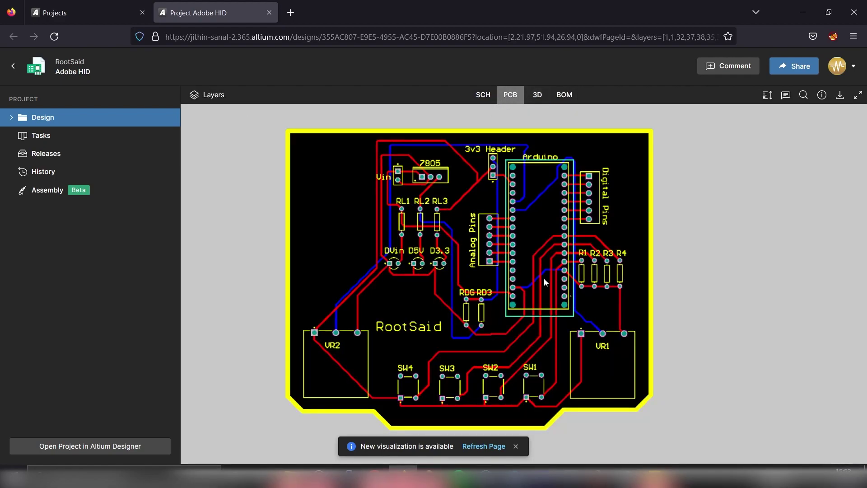
- Return the preview to the schematic sheet and post the comment 'Could you check these changes?'
click(483, 96)
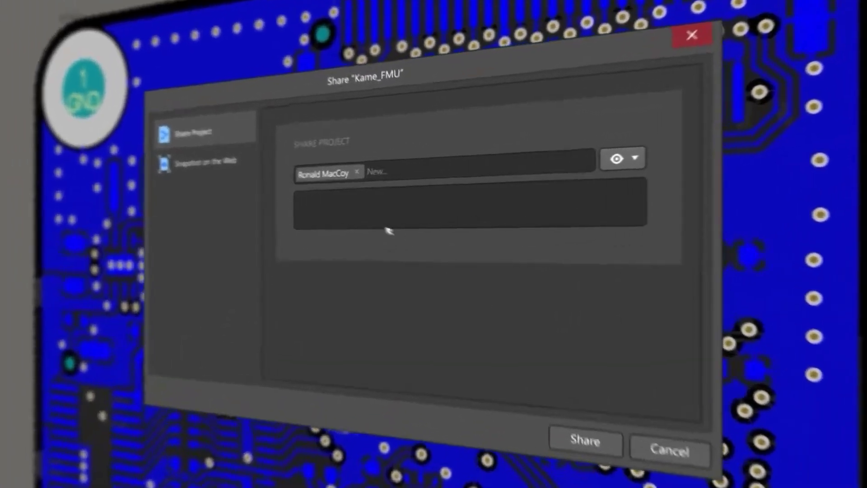
click(336, 213)
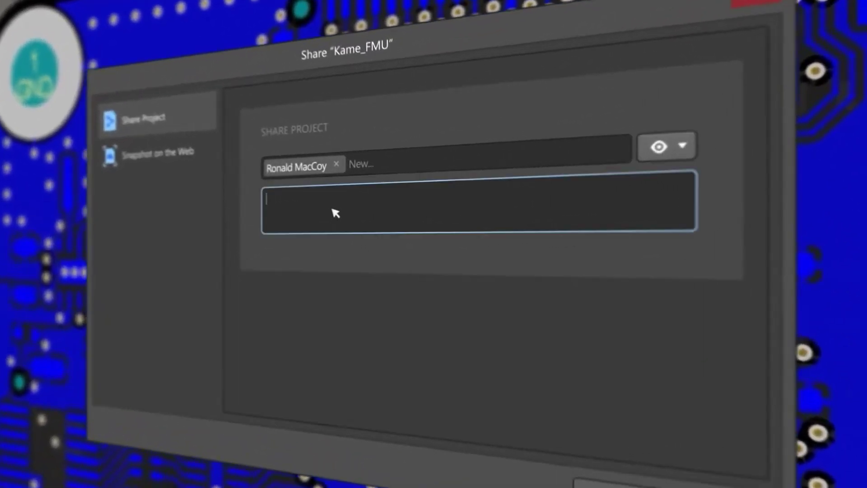
text(Could you check these changes?)
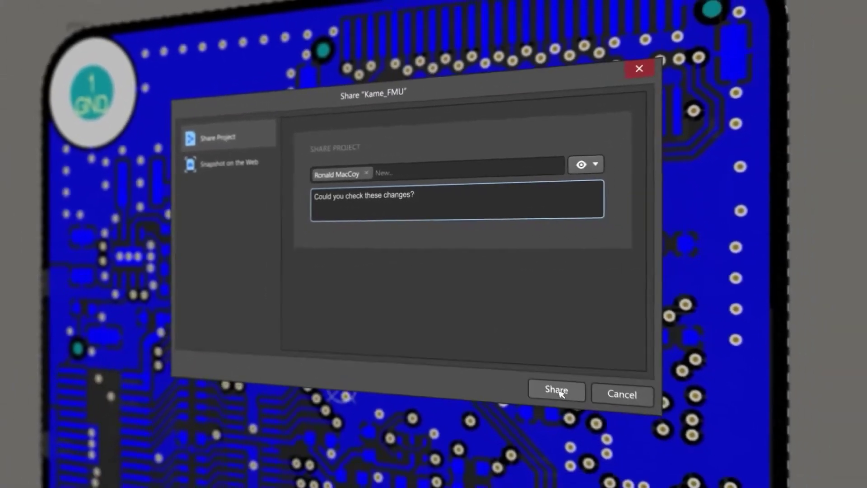
click(559, 391)
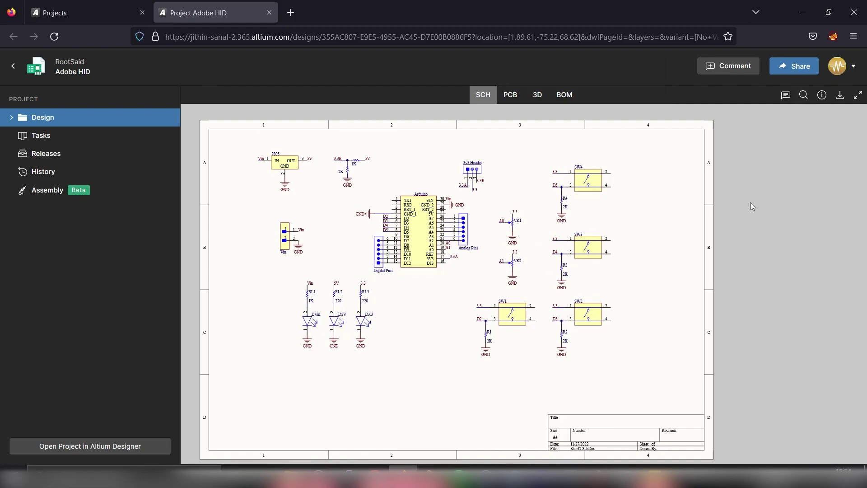
- Share the Adobe HID project with the colleague's e-mail address at Can Edit permission
click(796, 70)
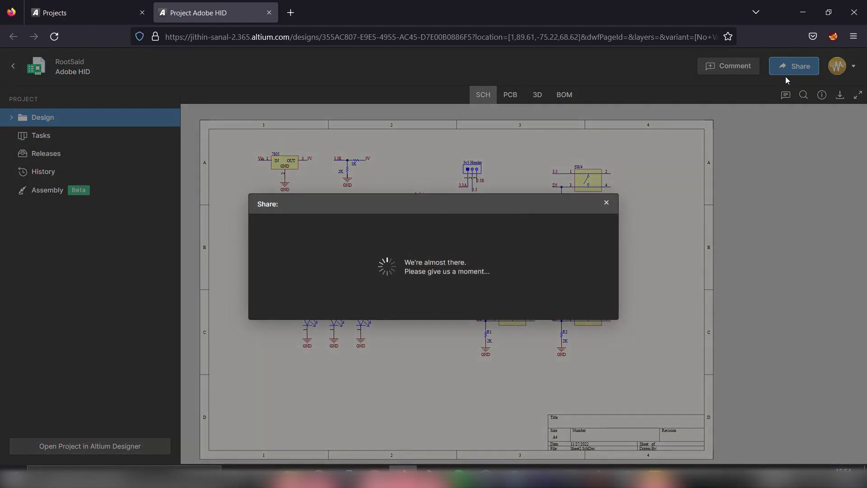
click(346, 243)
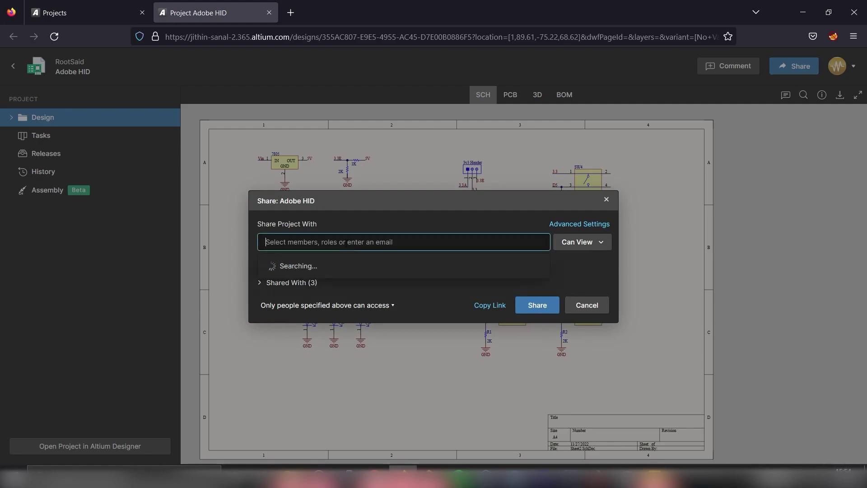
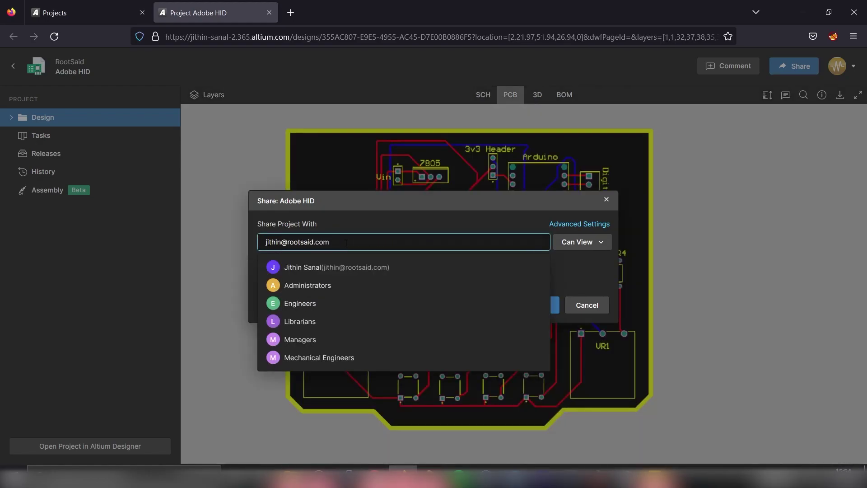
key(Return)
click(592, 243)
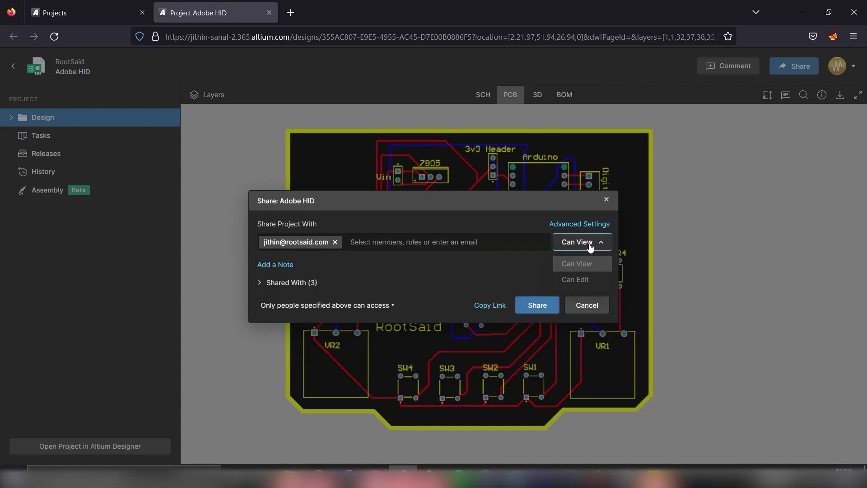
click(583, 280)
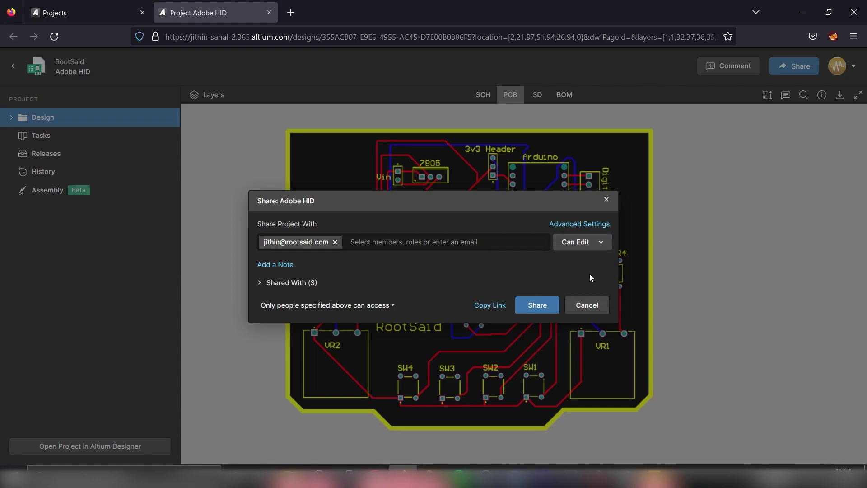
click(538, 305)
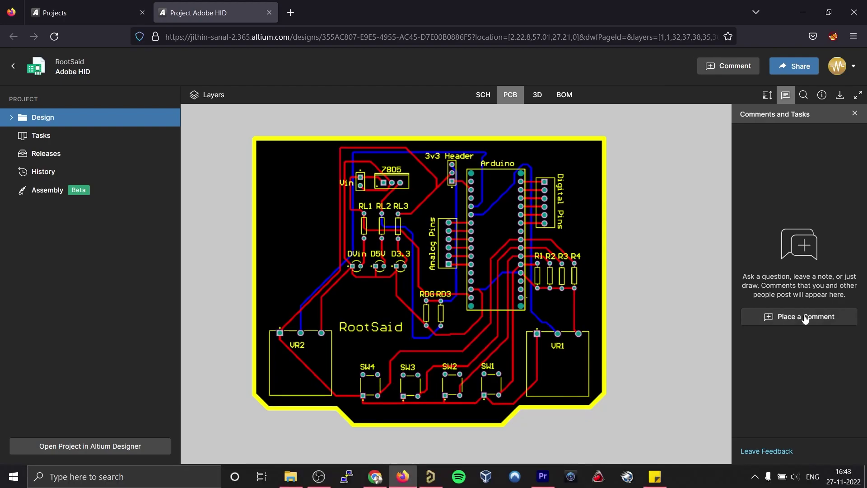
- Pin a comment to the VR1 potentiometer and begin typing 'Hey guys, is t'
click(806, 317)
click(557, 361)
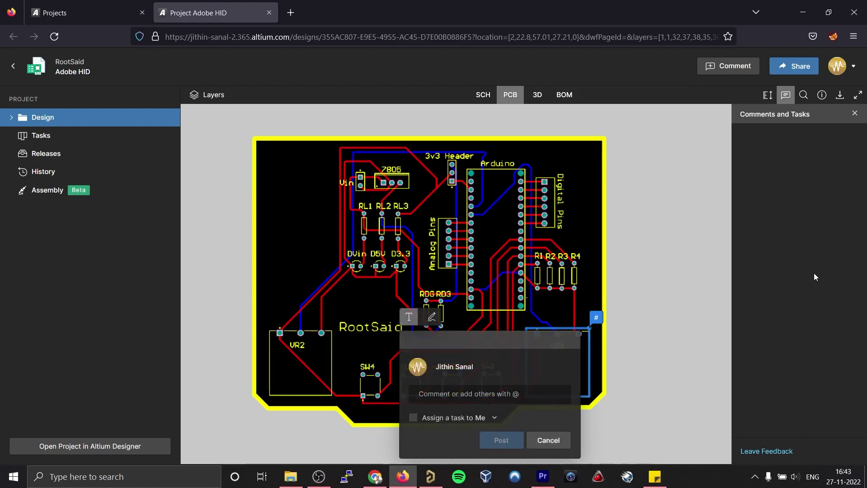
click(476, 394)
text(Hey guys, is this the right pot?)
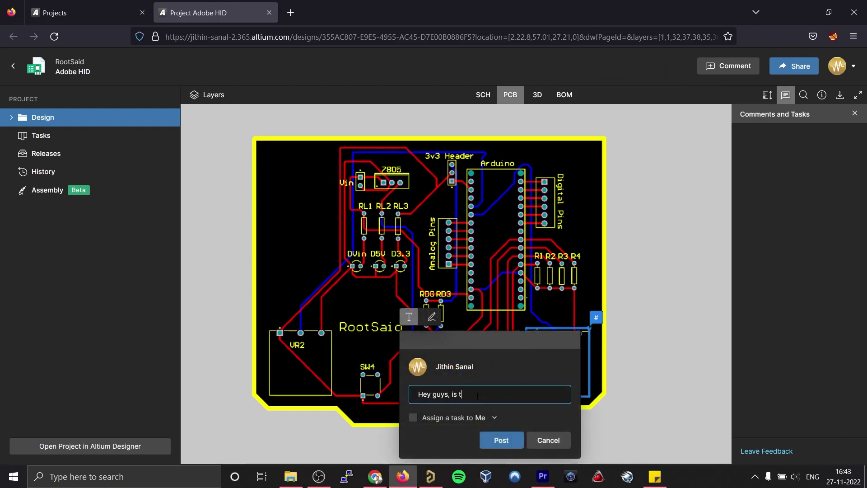